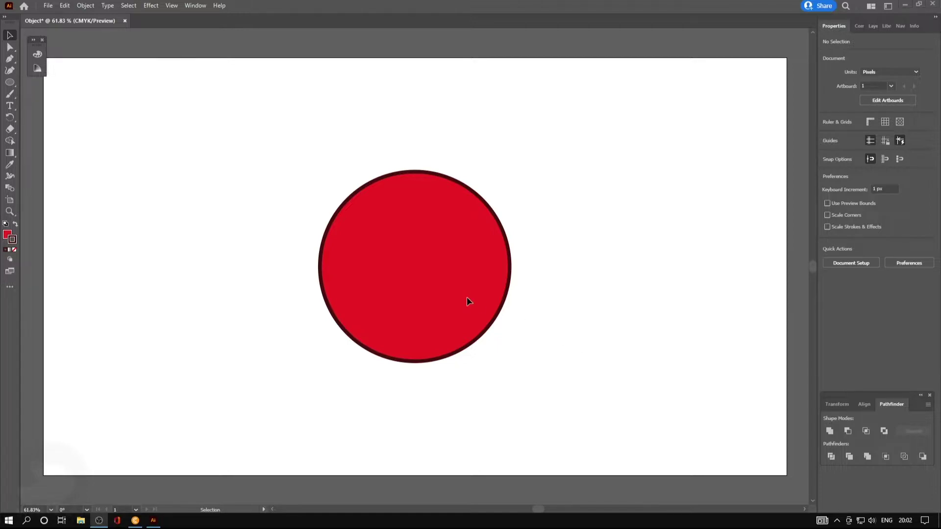
Step: Select the red outlined circle with the Selection tool and bring up the Edit menu
click(404, 262)
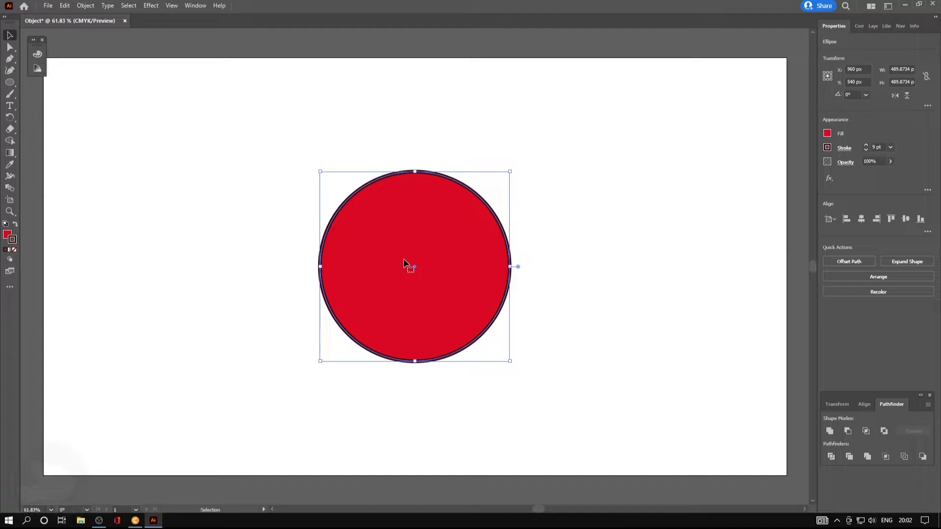
click(601, 274)
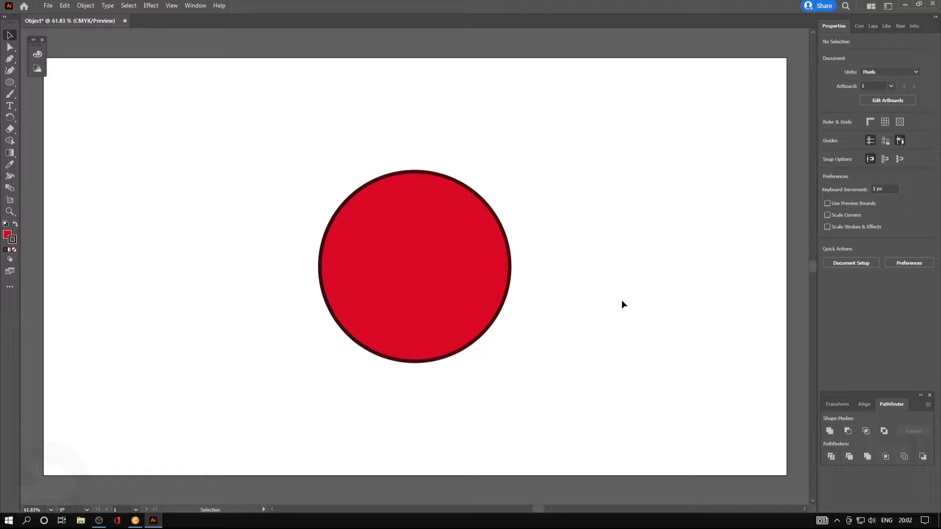
click(378, 289)
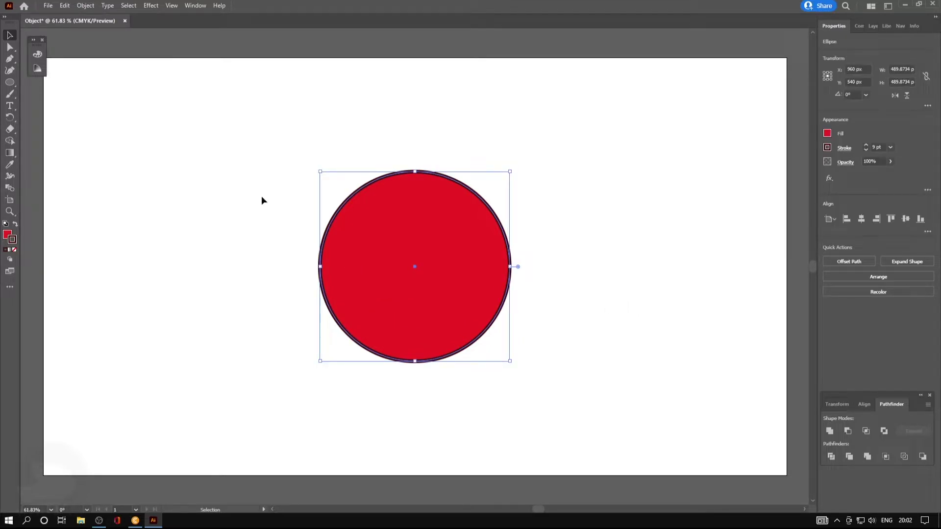
click(48, 6)
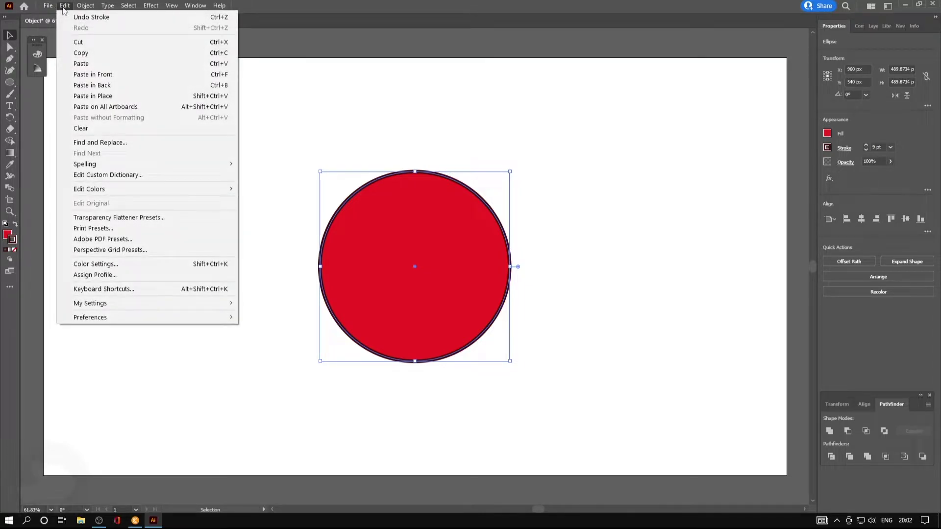
Step: Copy the red circle and paste a duplicate, undoing its move so it stacks on the original
click(81, 53)
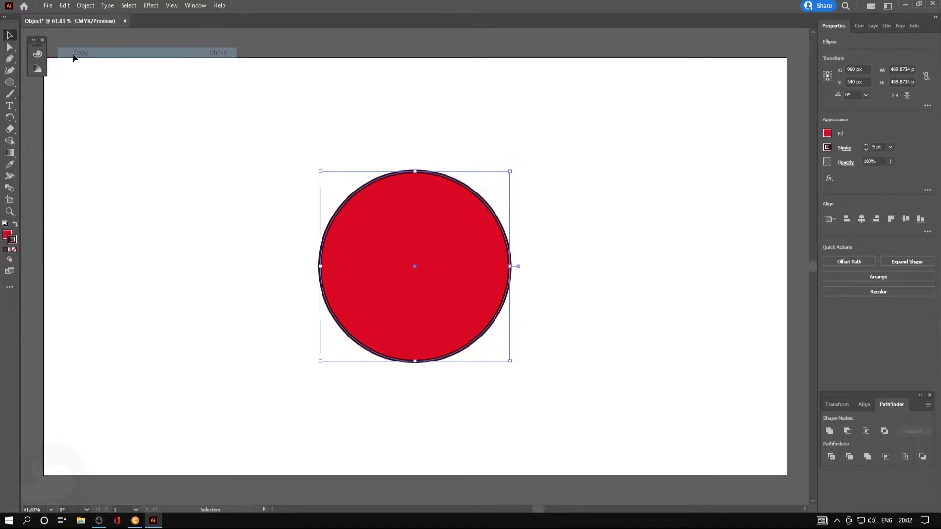
click(605, 289)
key(ctrl+v)
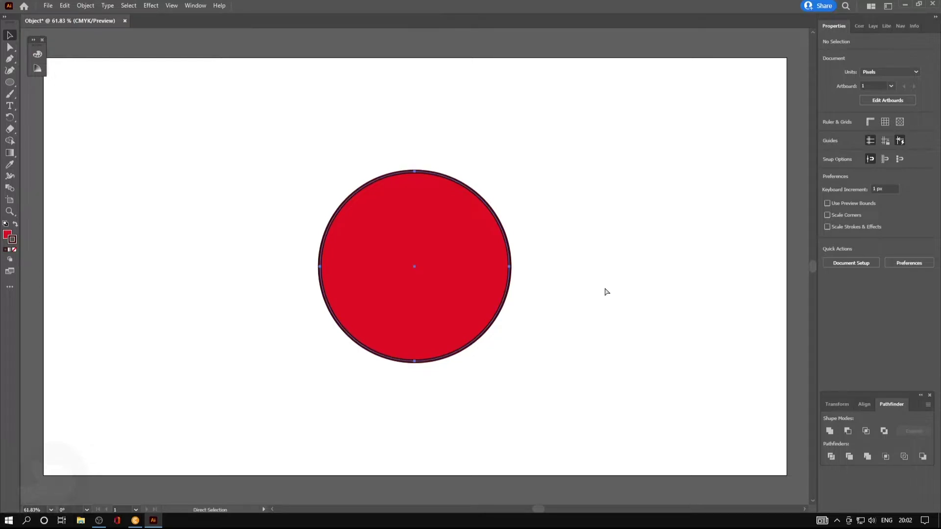
drag(403, 283, 219, 270)
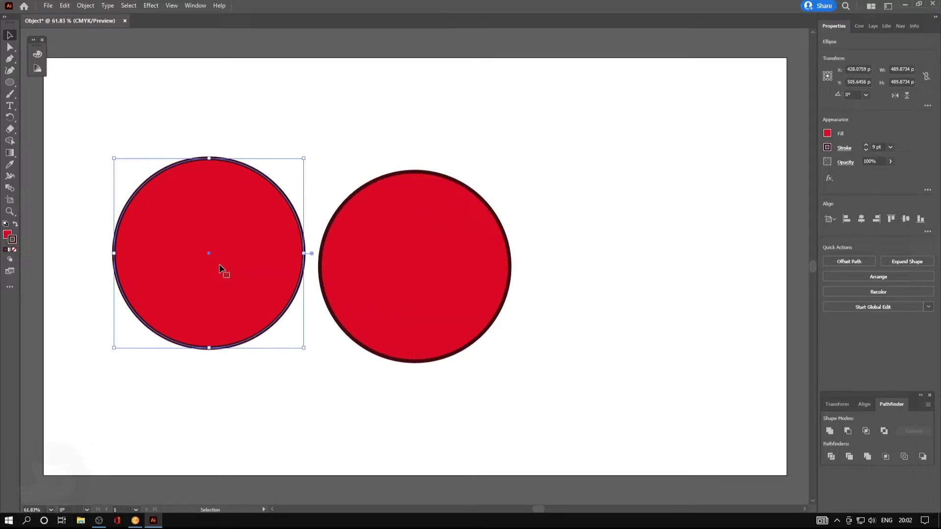
key(ctrl+z)
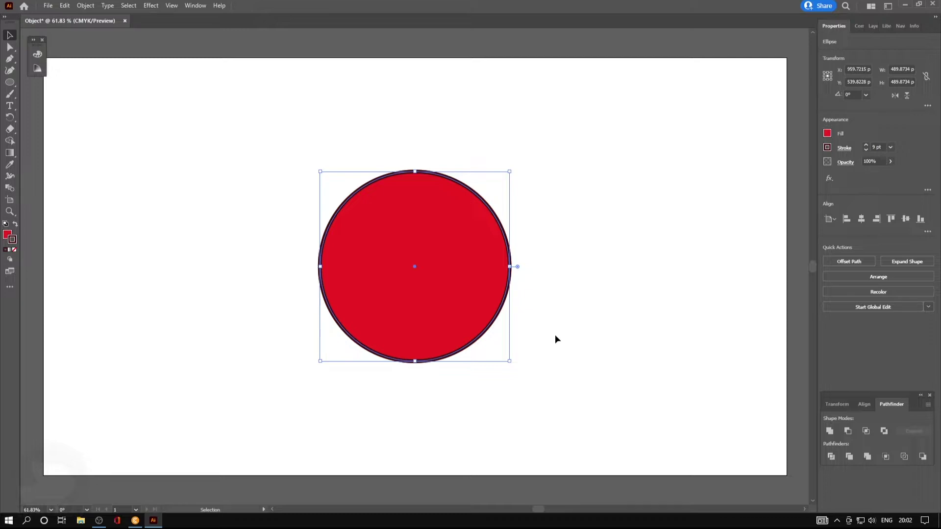
key(a)
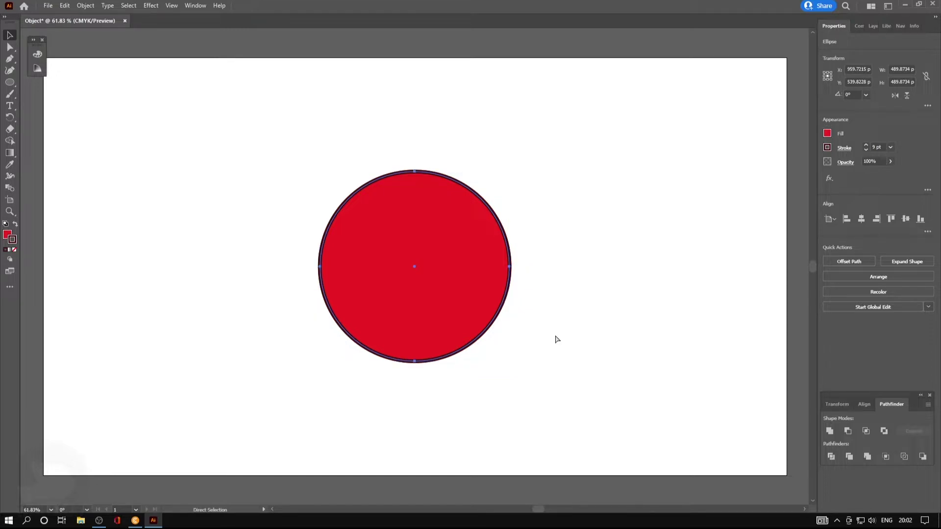
key(v)
click(581, 304)
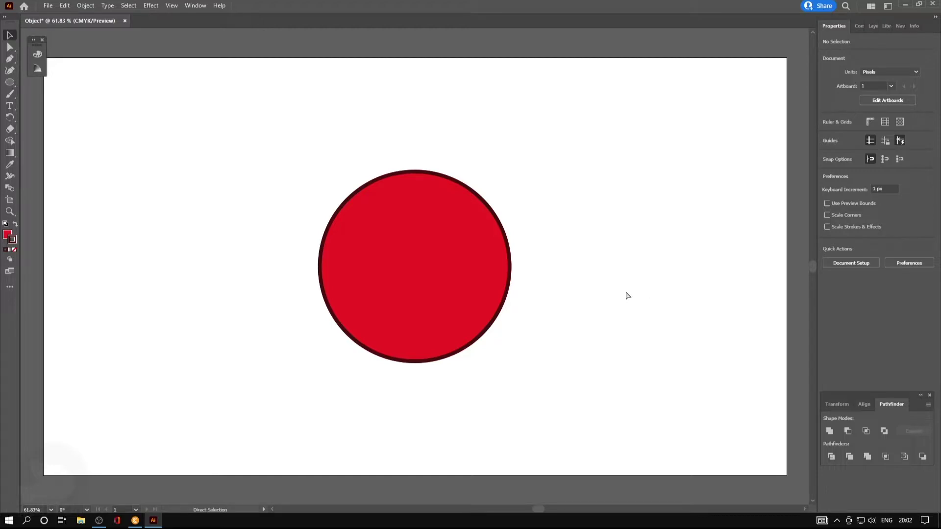
key(a)
key(v)
key(ctrl+a)
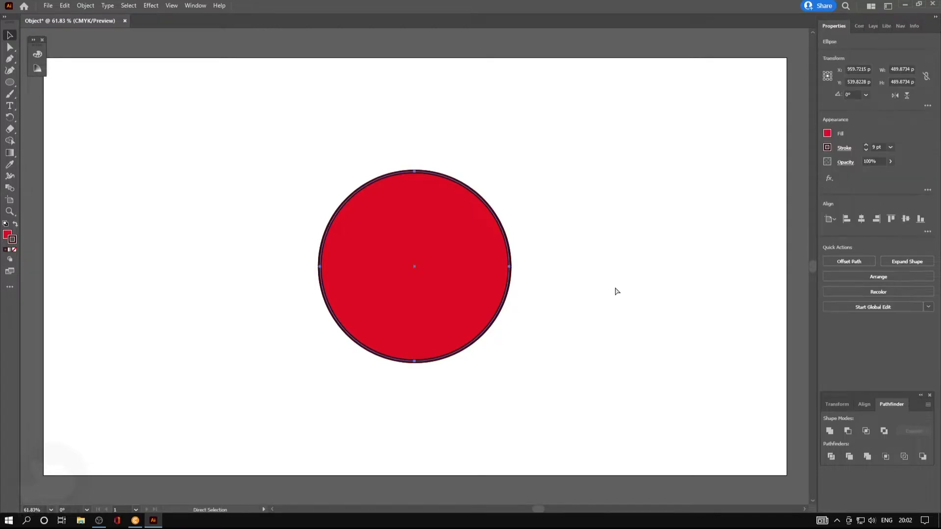
alt+drag(427, 281, 636, 287)
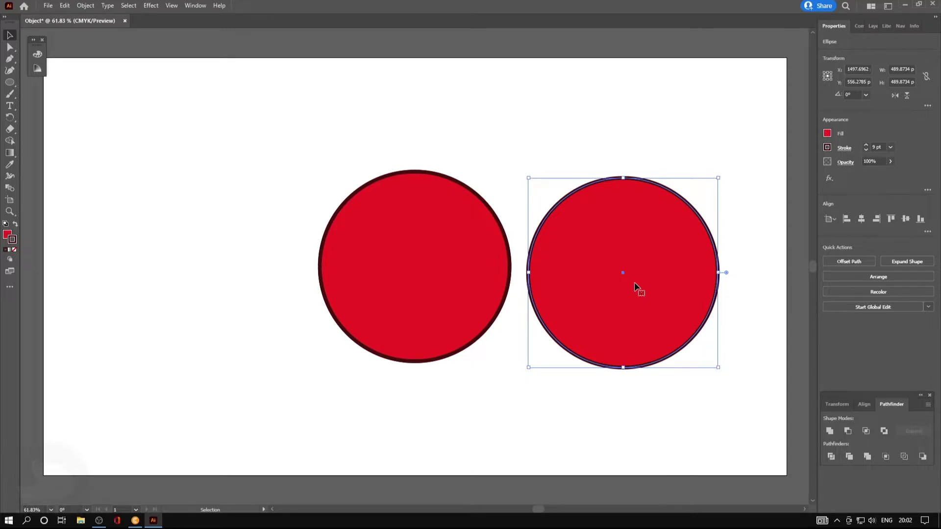
key(ctrl+z)
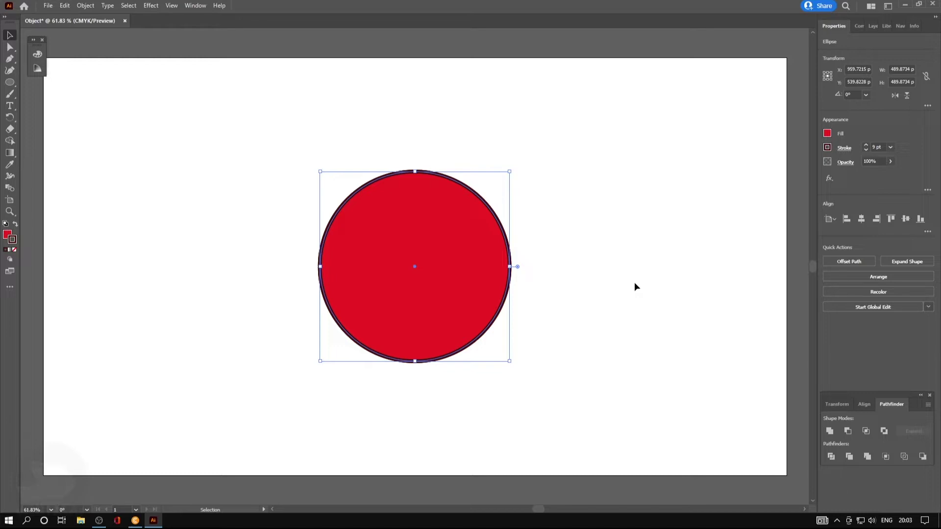
click(634, 283)
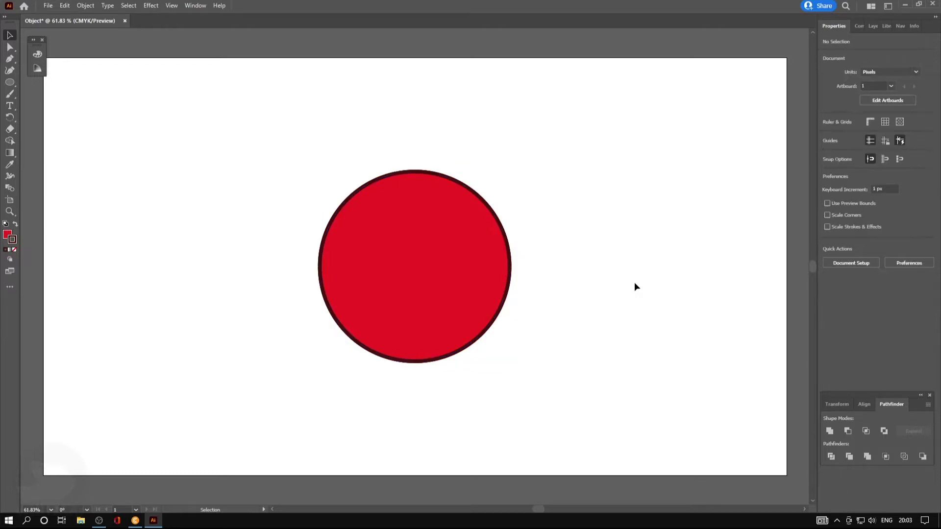
click(374, 252)
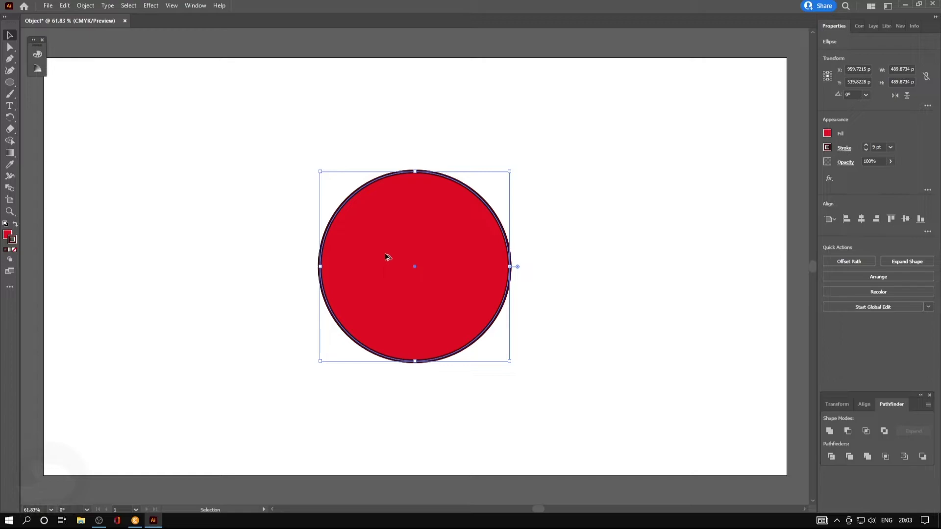
Step: Alt-drag copies of the red circle left, right, up and down into an overlapping cluster
mouse_move(387, 258)
alt+mouse_down()
mouse_move(202, 259)
mouse_move(315, 354)
alt+mouse_up()
mouse_move(342, 393)
alt+mouse_down()
mouse_move(578, 373)
mouse_move(606, 231)
mouse_move(323, 204)
mouse_move(215, 284)
mouse_move(498, 318)
alt+mouse_up()
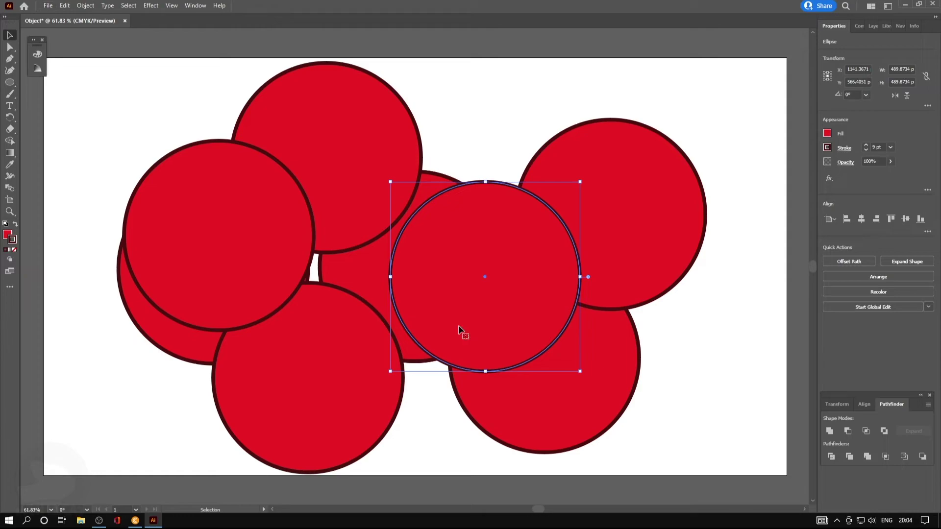
mouse_move(459, 315)
mouse_down()
mouse_move(394, 383)
mouse_move(498, 282)
mouse_up()
drag(389, 270, 319, 310)
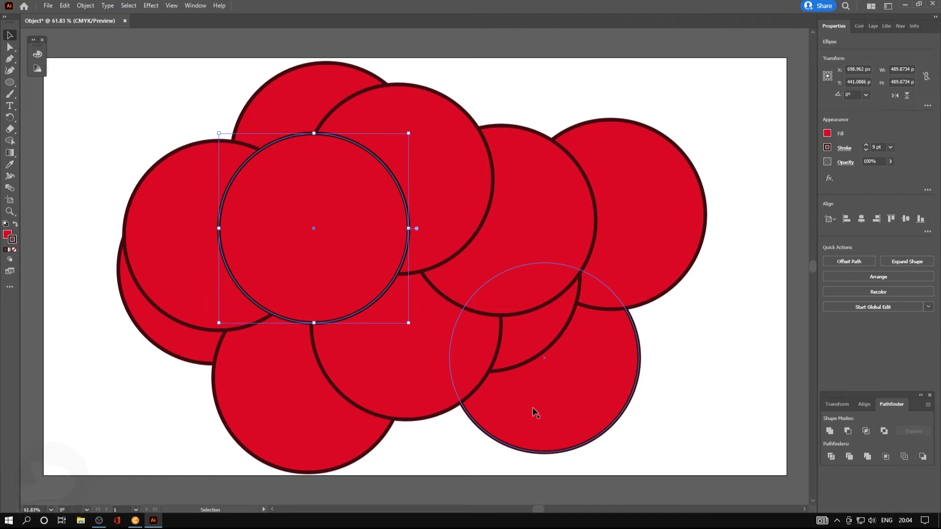
Step: Undo the duplicate circles with Ctrl+Z until only the original red circle is left
key(a)
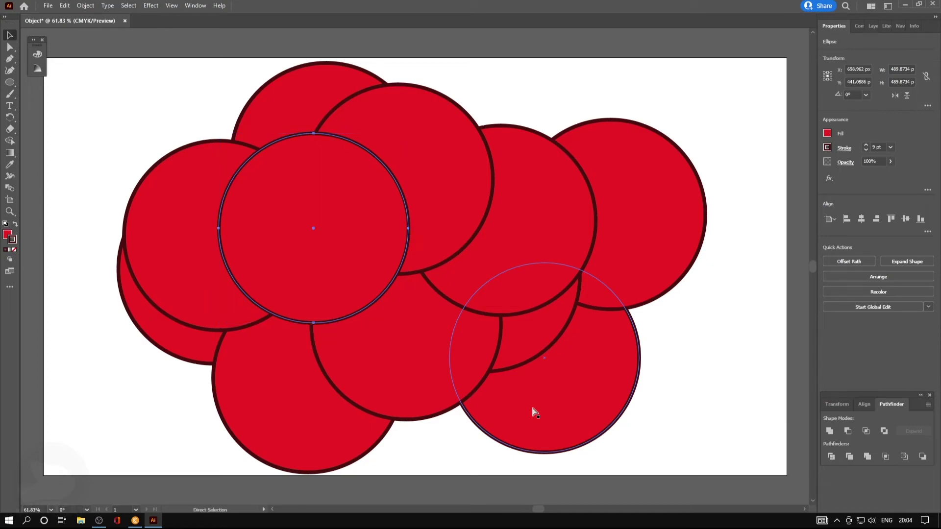
key(ctrl+z)
key(ctrl+z)
key(ctrl+z)
key(ctrl+z)
key(ctrl+z)
key(ctrl+z)
key(ctrl+z)
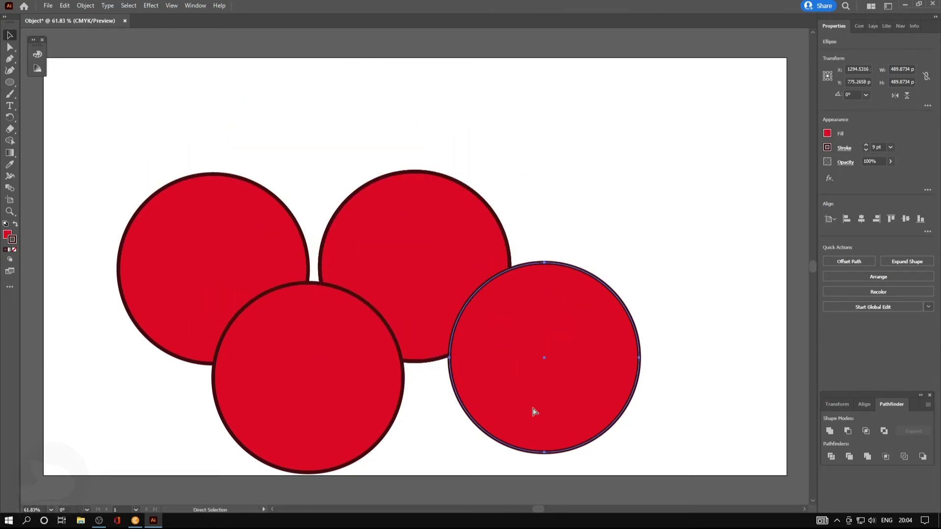
key(ctrl+z)
key(ctrl+z)
key(ctrl+z)
key(ctrl+z)
key(v)
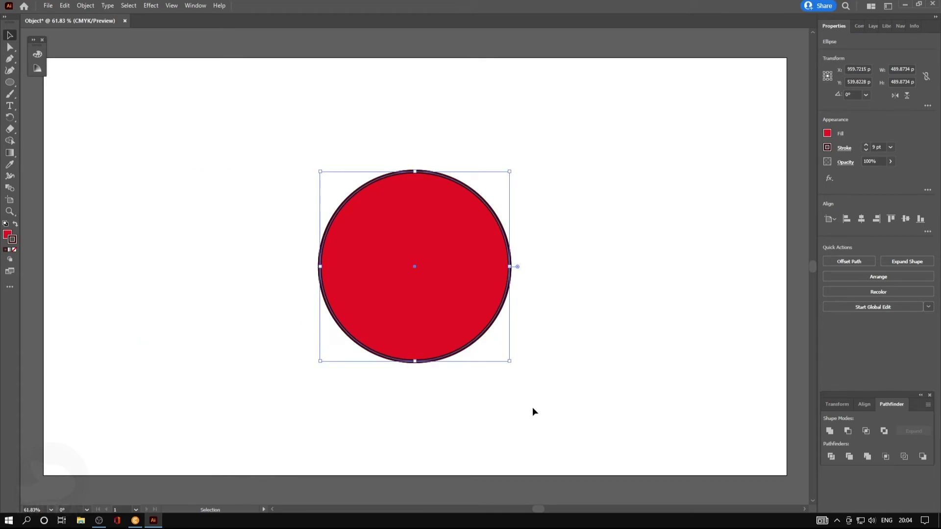